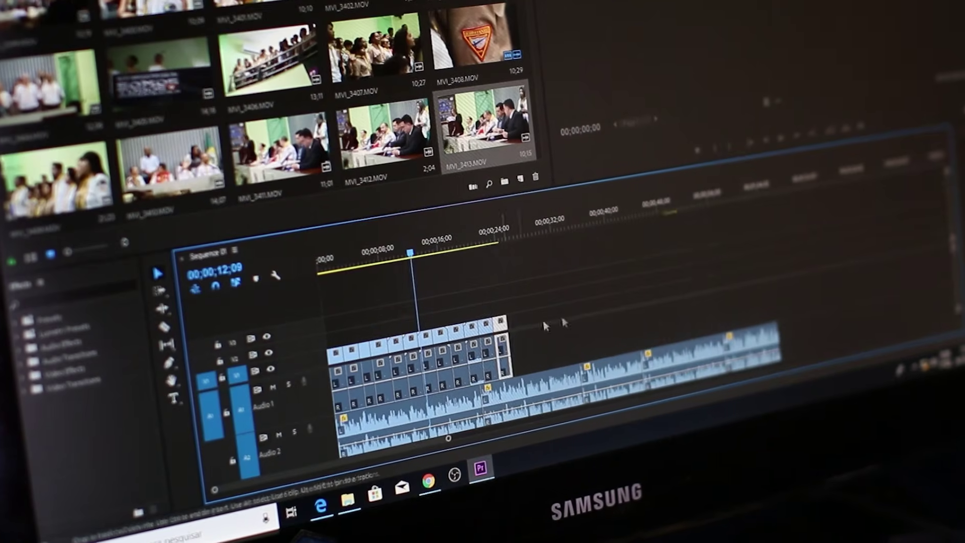
Create a new blank 16:9 video project
left_click_drag(401, 252, 473, 241)
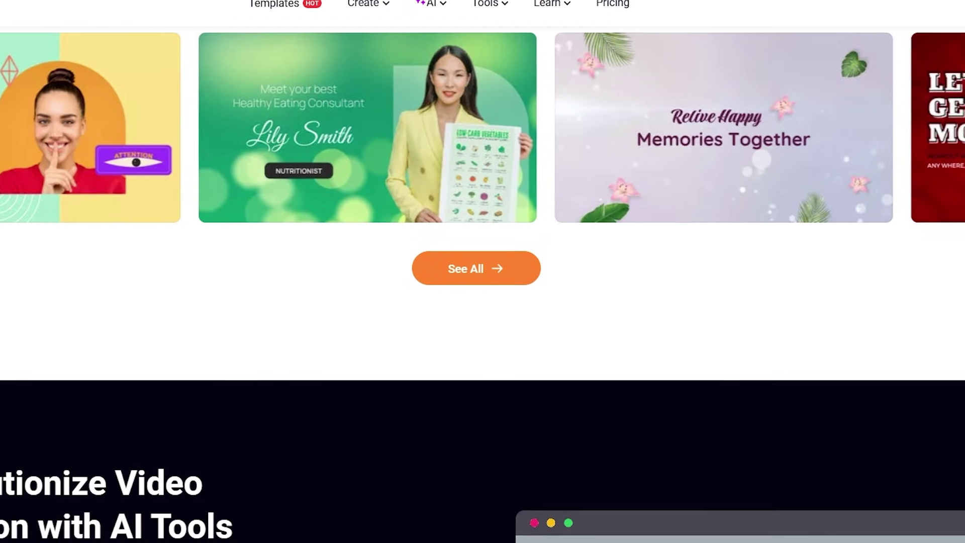
scroll(483, 261, "down", 1)
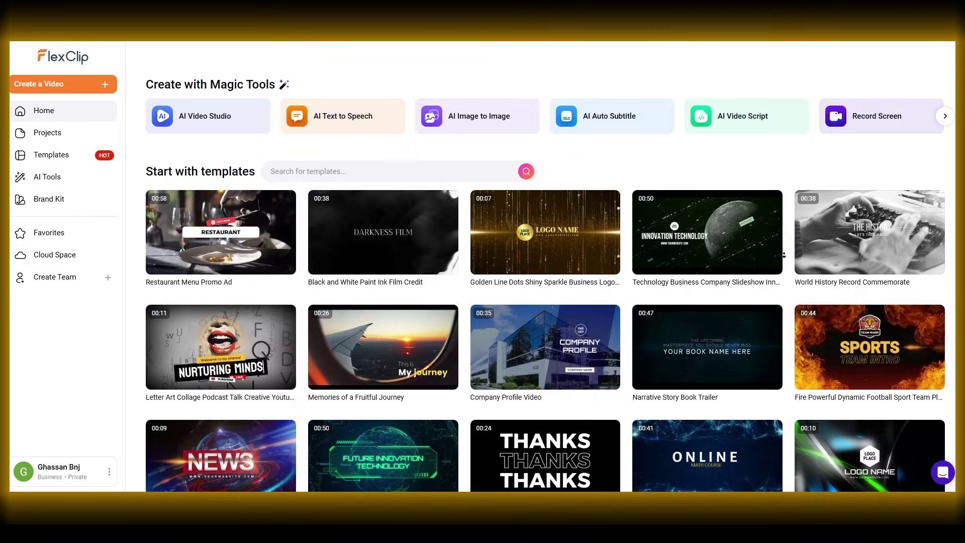
scroll(785, 260, "down", 6)
scroll(792, 254, "up", 6)
scroll(788, 231, "down", 11)
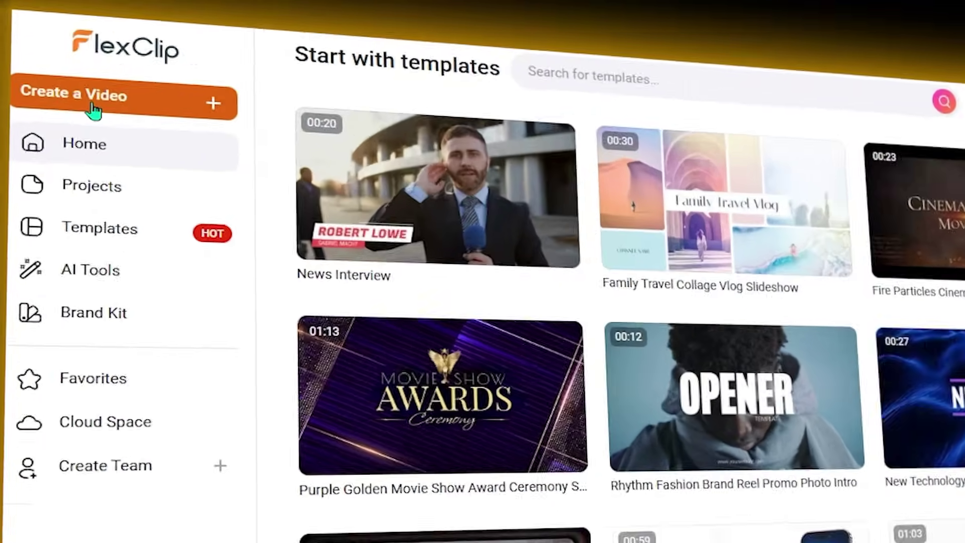
left_click(40, 93)
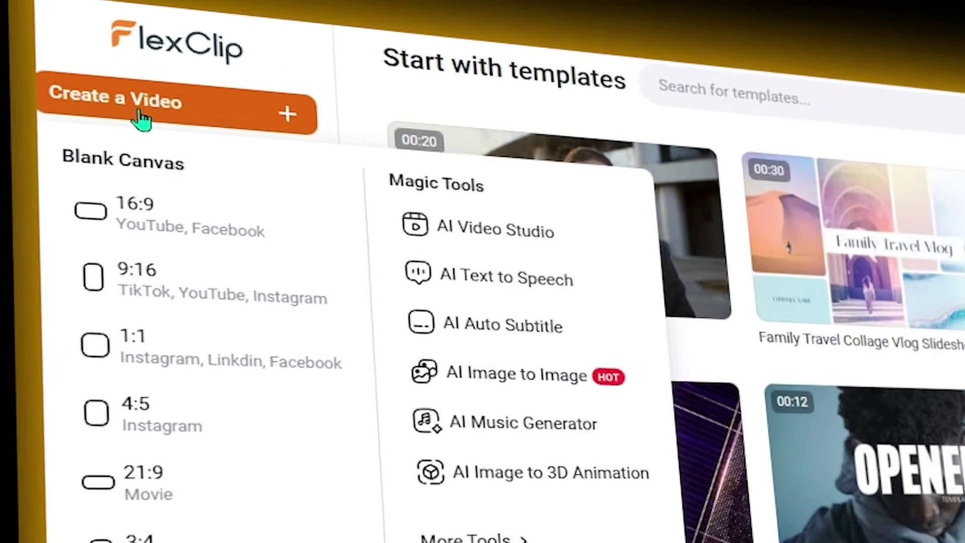
left_click(185, 204)
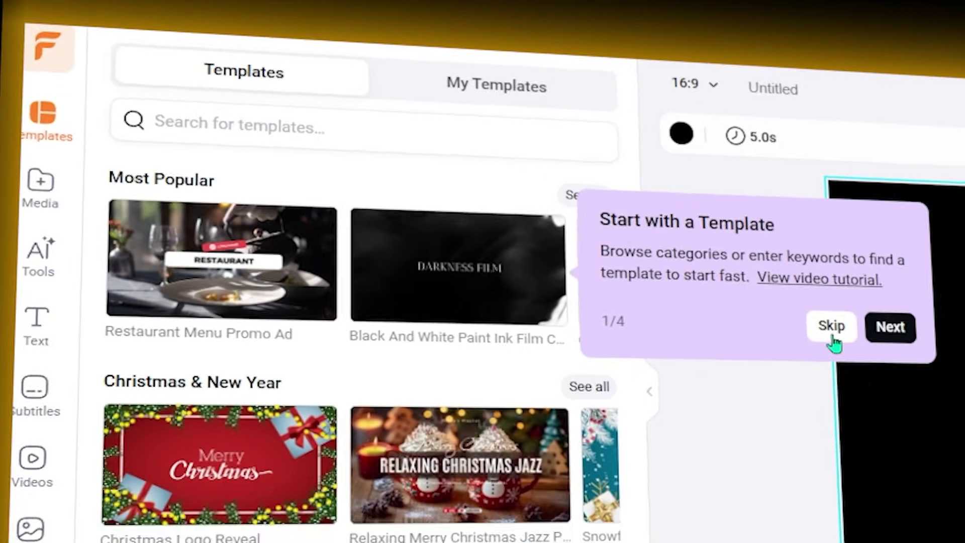
Skip the tour and place the Hair Salon Barbershop Promo services page on the canvas
left_click(874, 347)
scroll(273, 261, "down", 5)
scroll(273, 262, "down", 5)
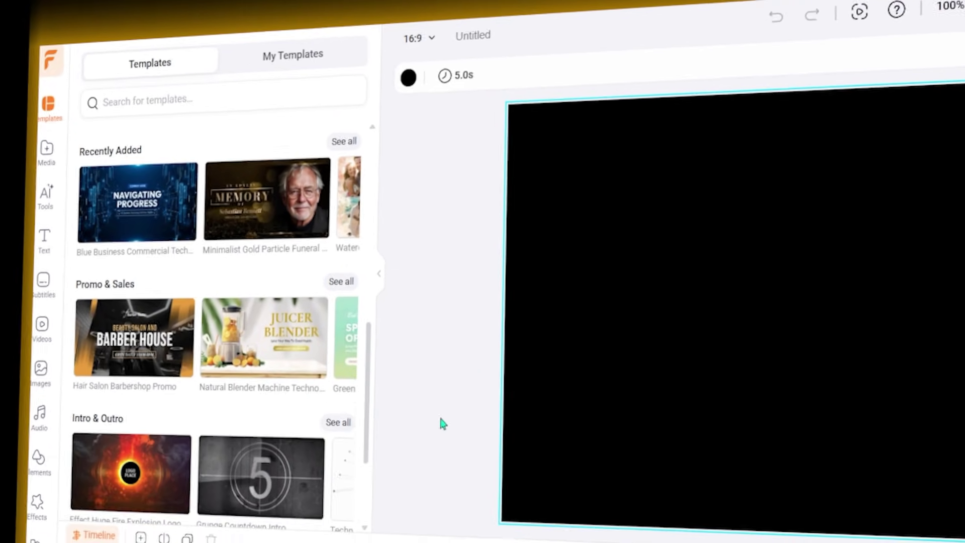
left_click(118, 331)
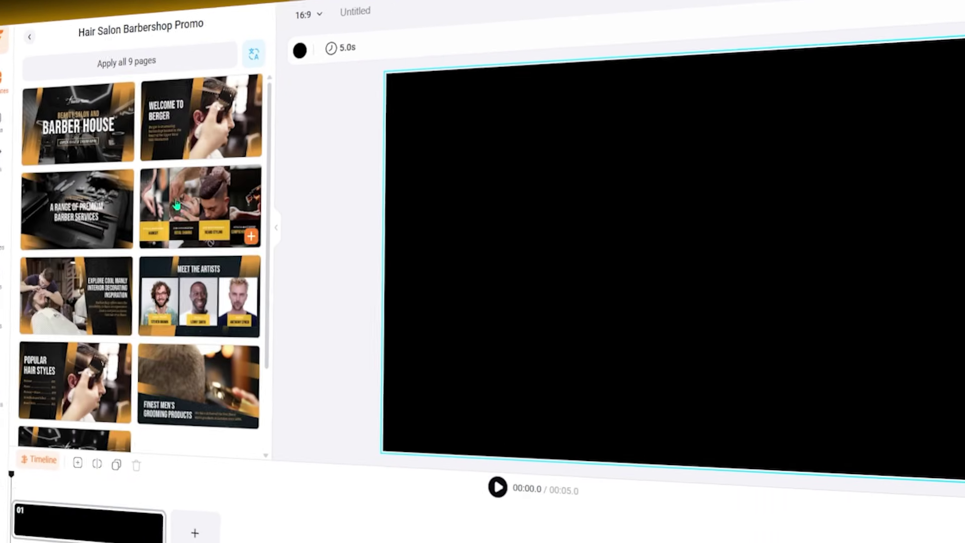
left_click(246, 229)
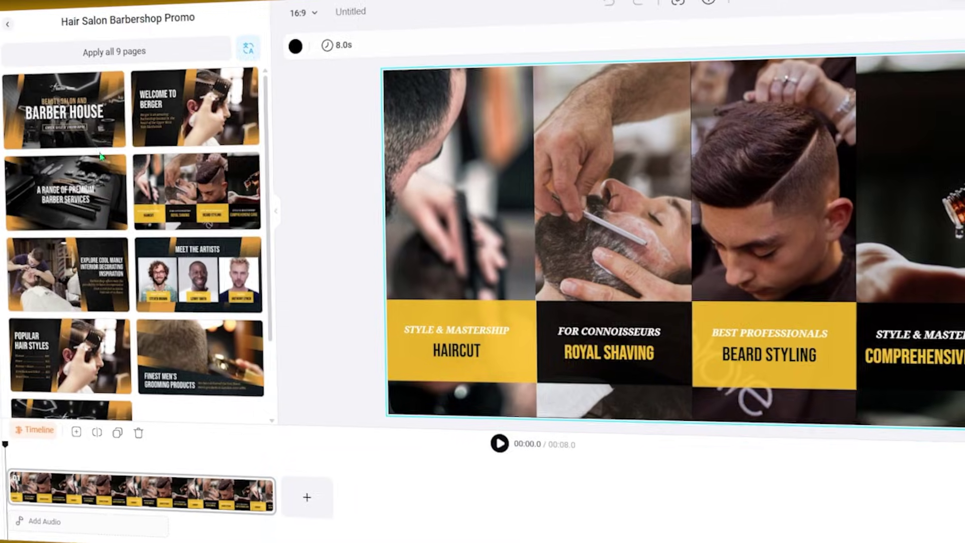
Append the MEMORY page from the gold particle funeral template after clip 01
left_click(7, 24)
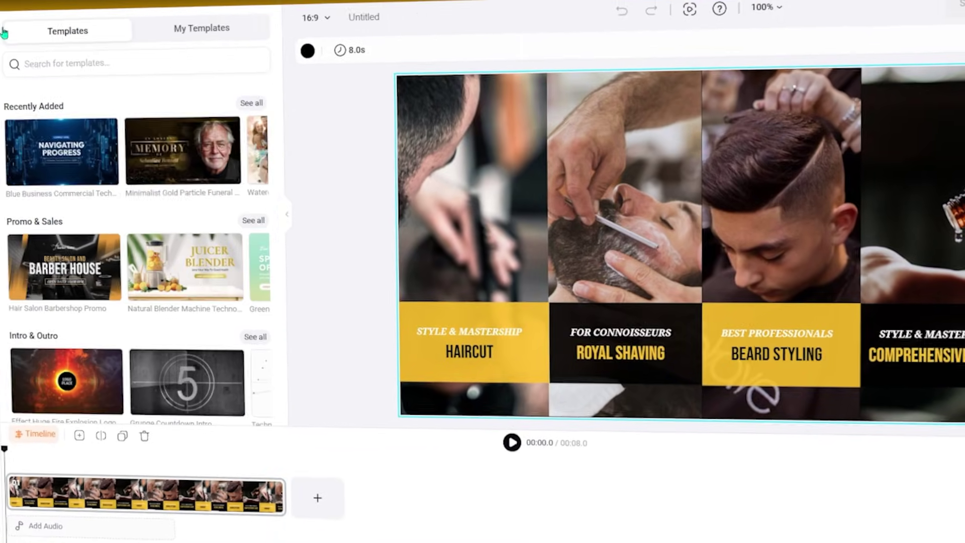
left_click(186, 153)
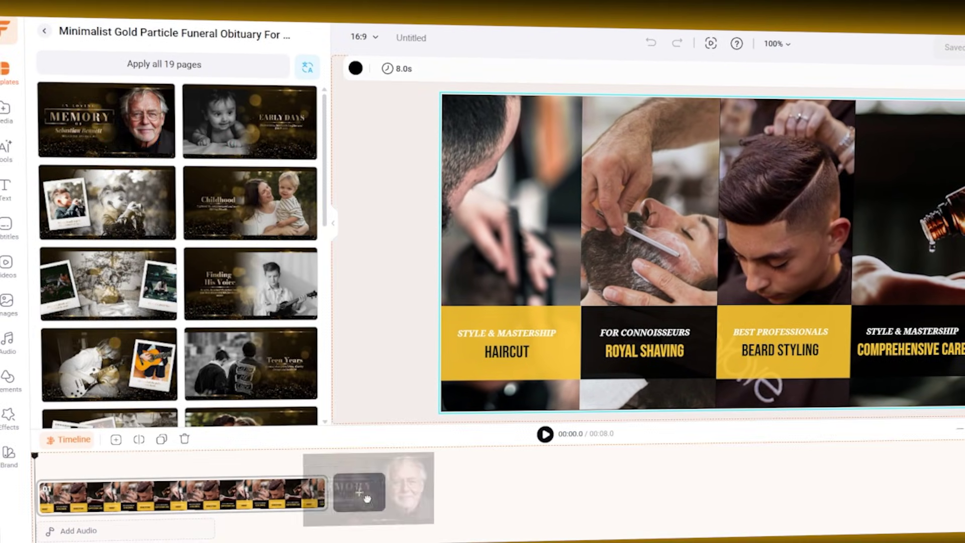
left_click_drag(367, 498, 372, 499)
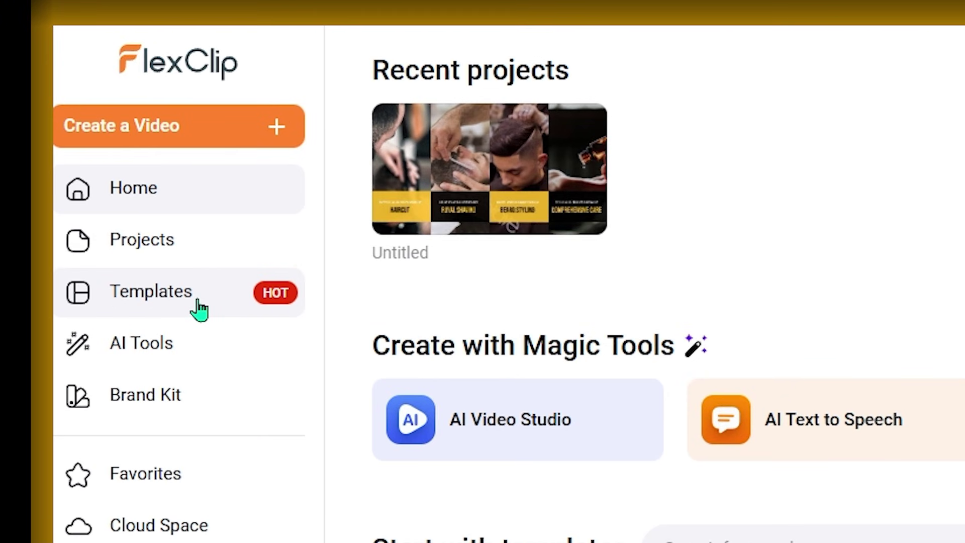
Preview the Technology Clean App Promo template from the library, jumping to its three-phones scene
left_click(71, 158)
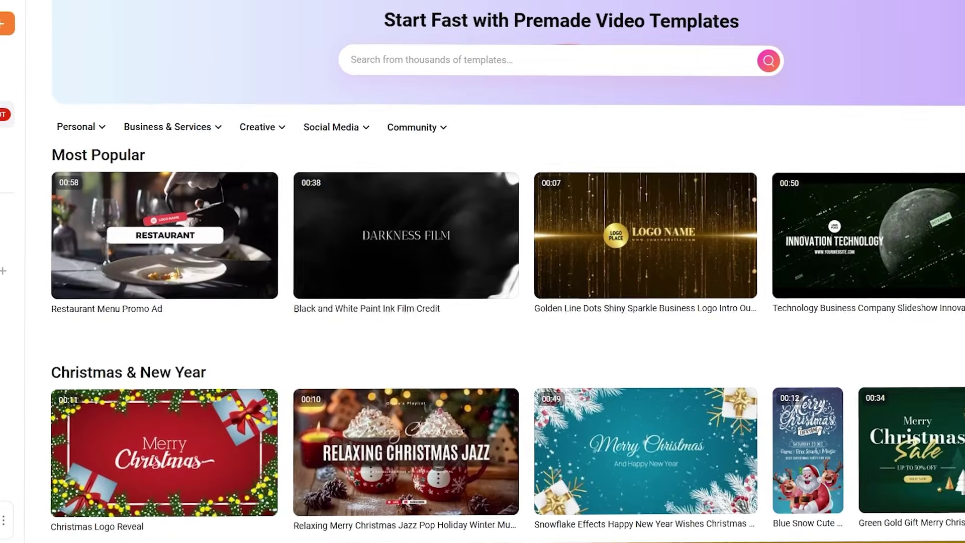
scroll(431, 185, "down", 8)
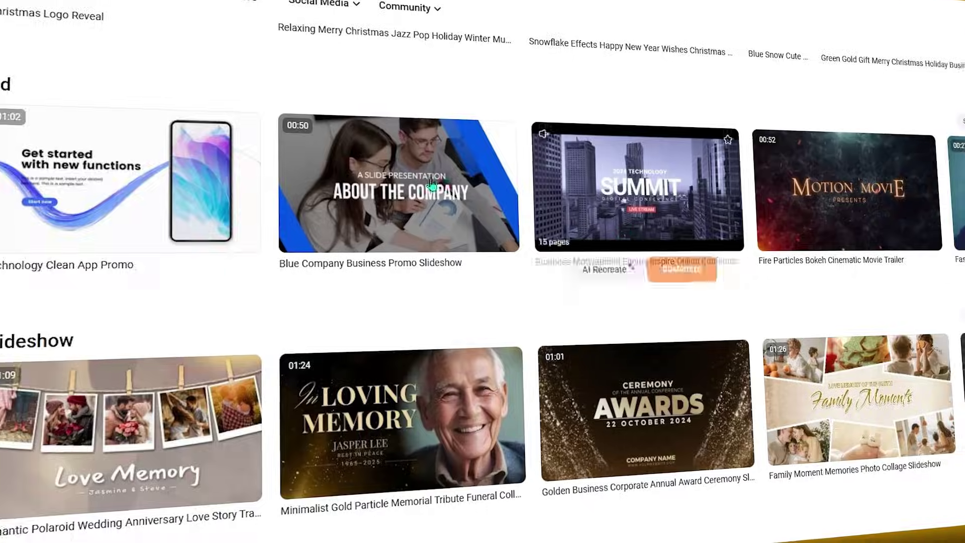
left_click(161, 188)
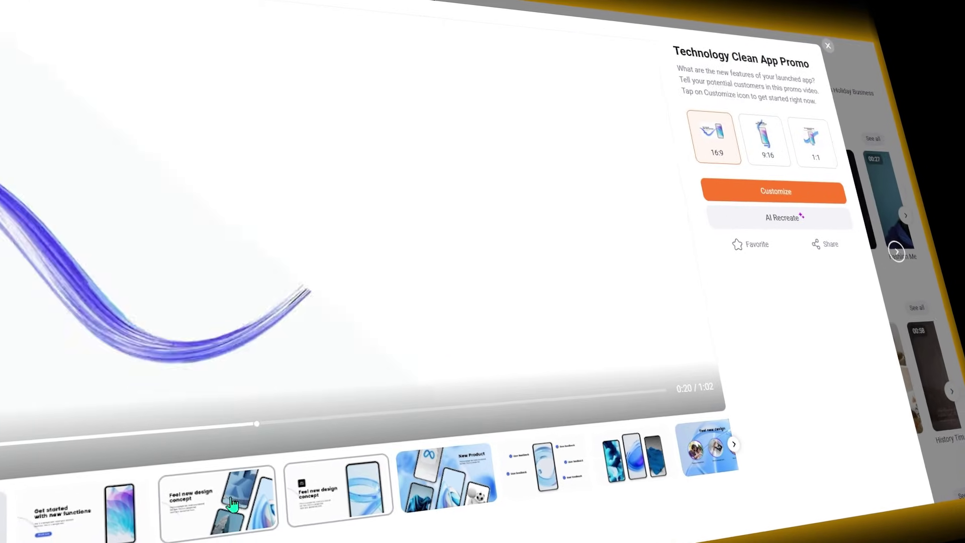
left_click(634, 462)
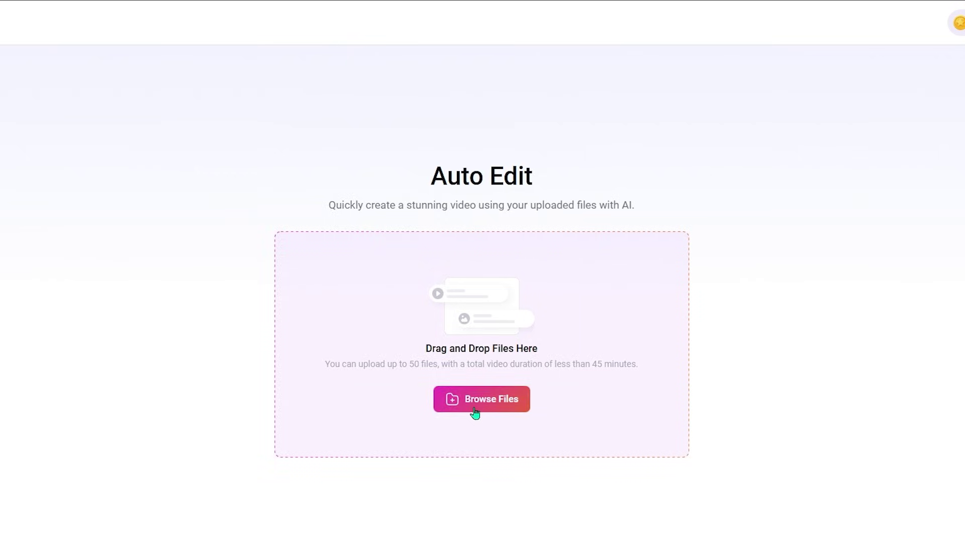
left_click(476, 411)
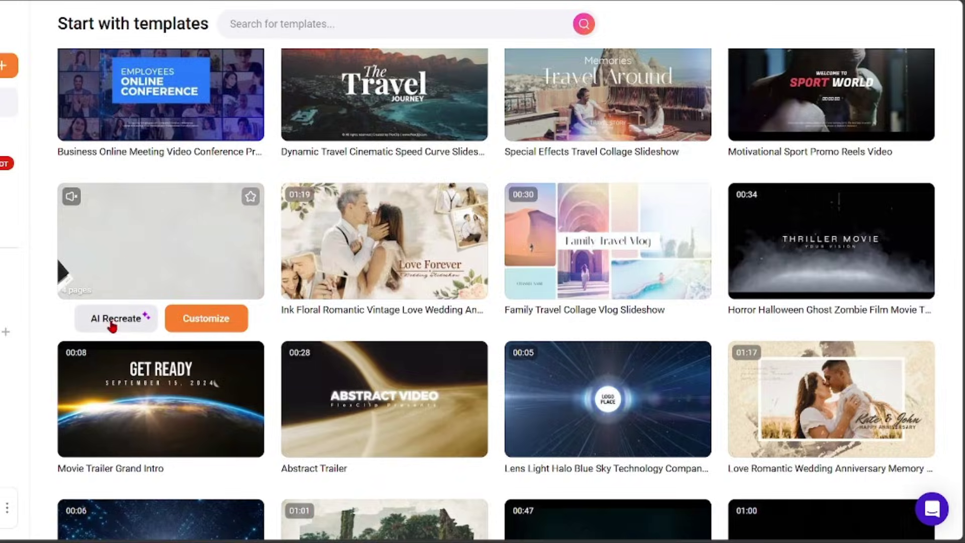
AI-recreate the wedding template with theme 'couples' and three uploaded wedding photos
left_click(117, 318)
left_click(667, 158)
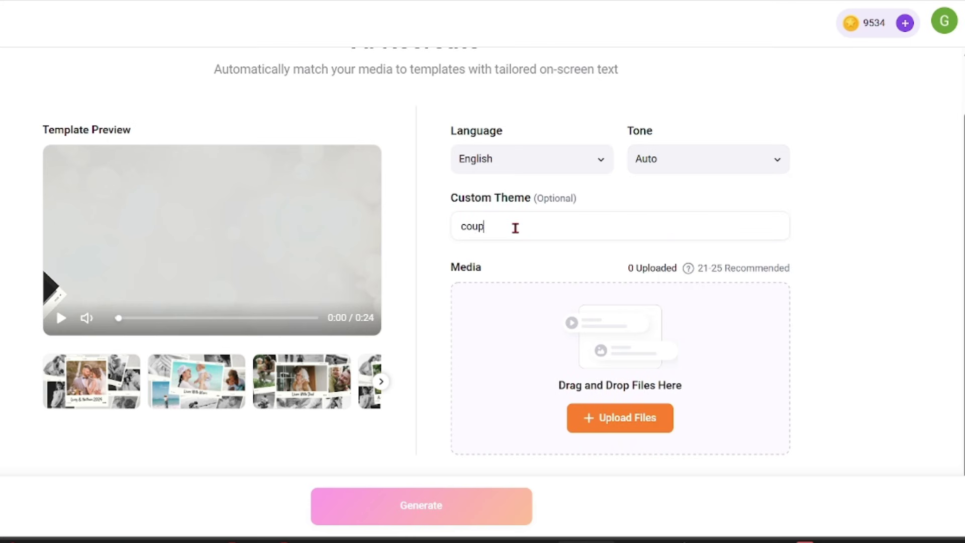
left_click(592, 421)
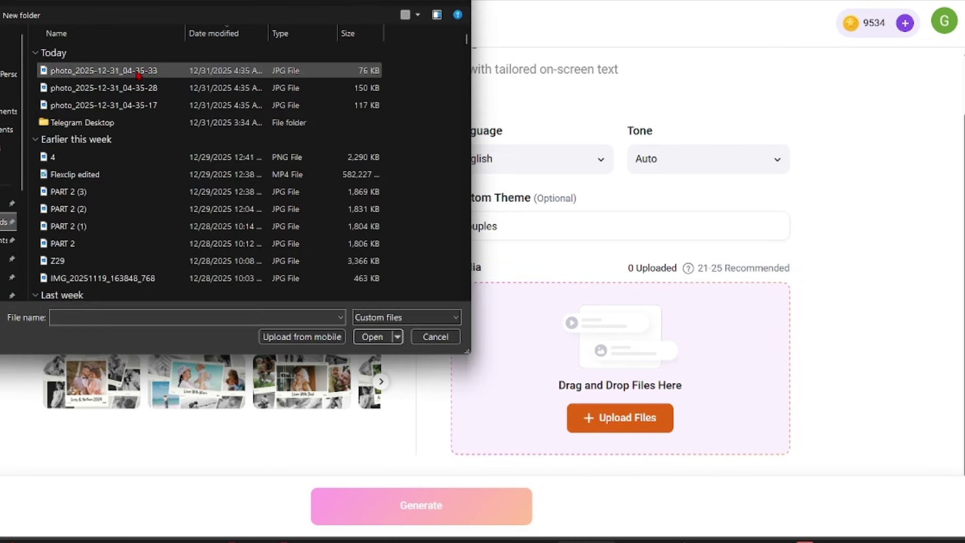
left_click(135, 105, "shift")
left_click(372, 336)
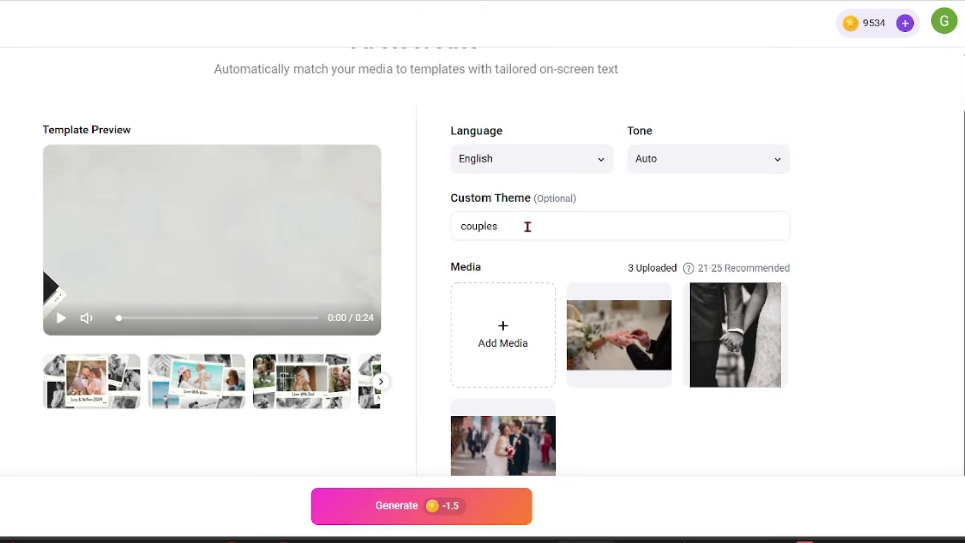
left_click(424, 505)
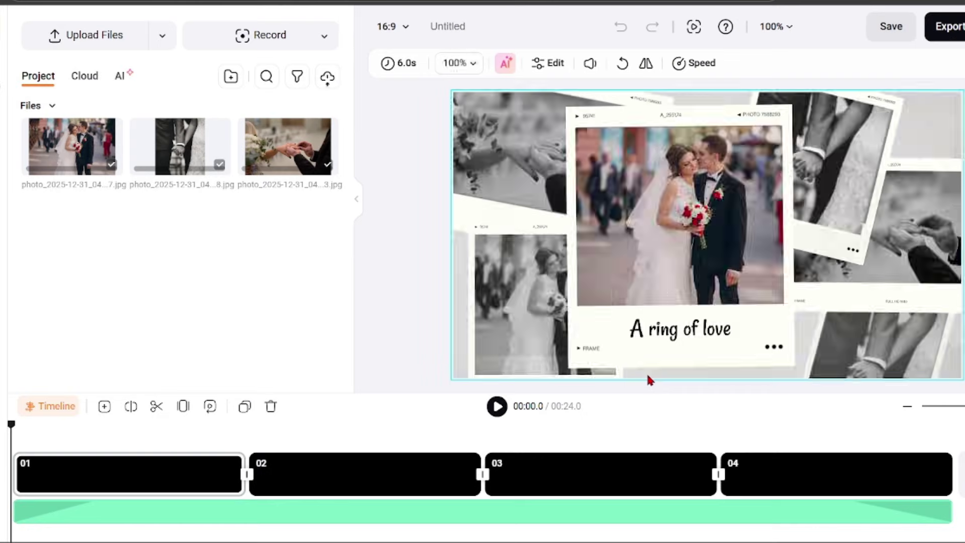
Play the generated wedding slideshow, then go to AI Video Studio
left_click(497, 407)
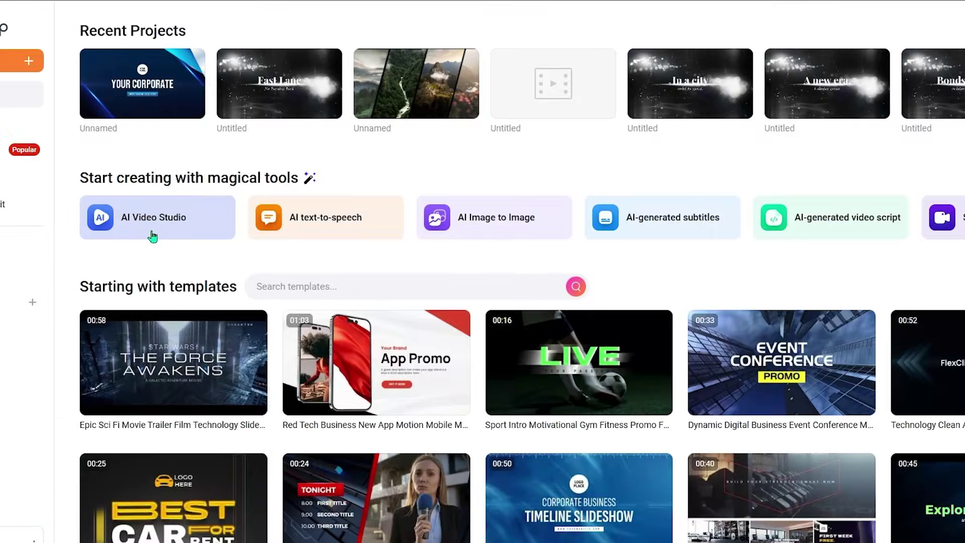
left_click(152, 233)
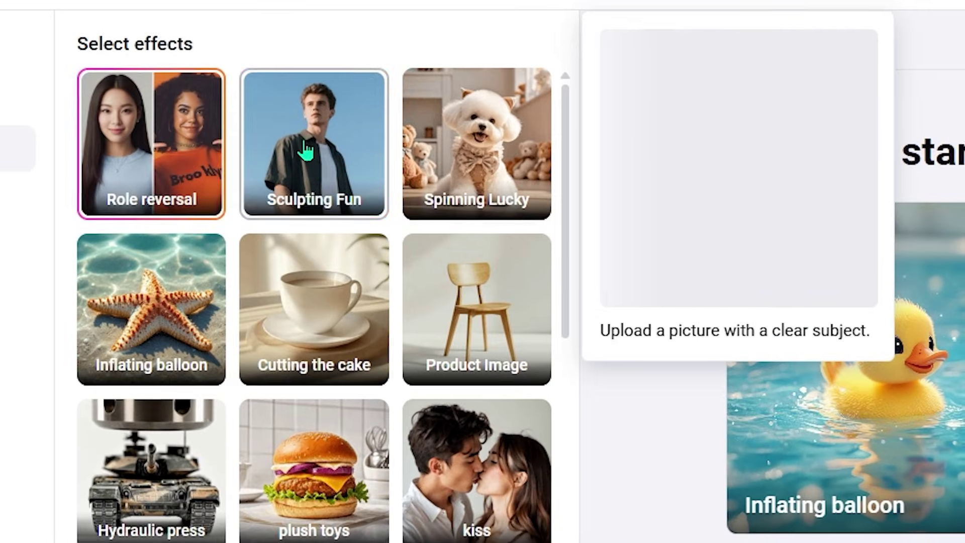
Generate a Sculpting Fun AI video from the uploaded photo and play it
left_click(306, 151)
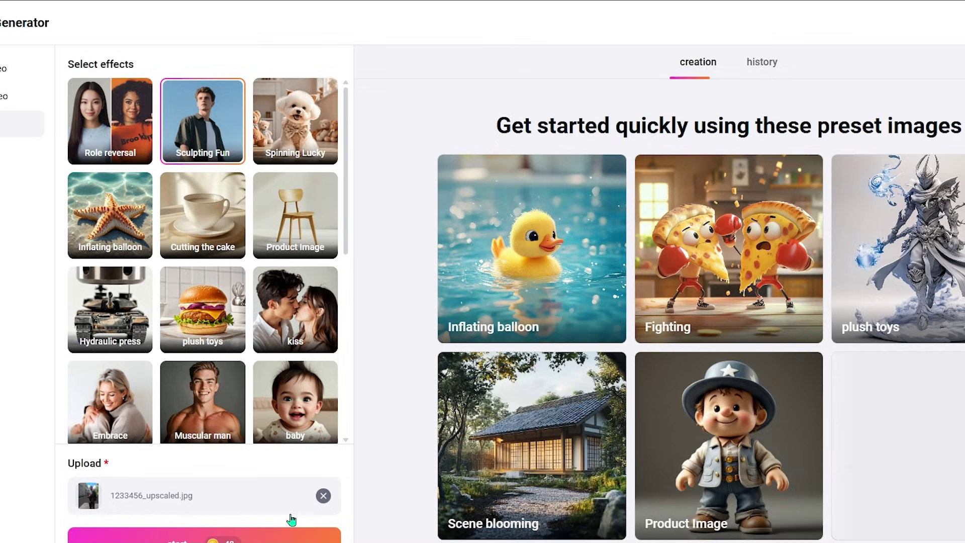
left_click(291, 522)
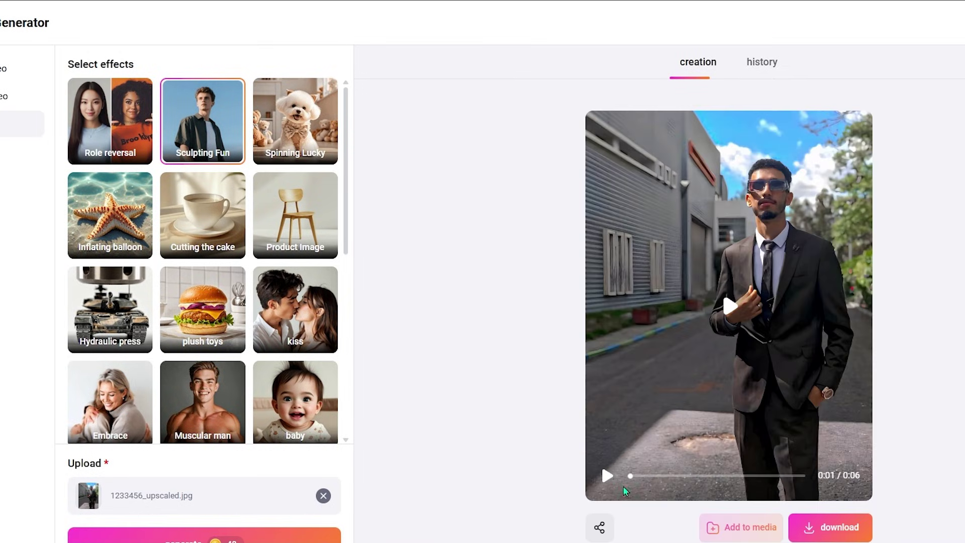
left_click(624, 491)
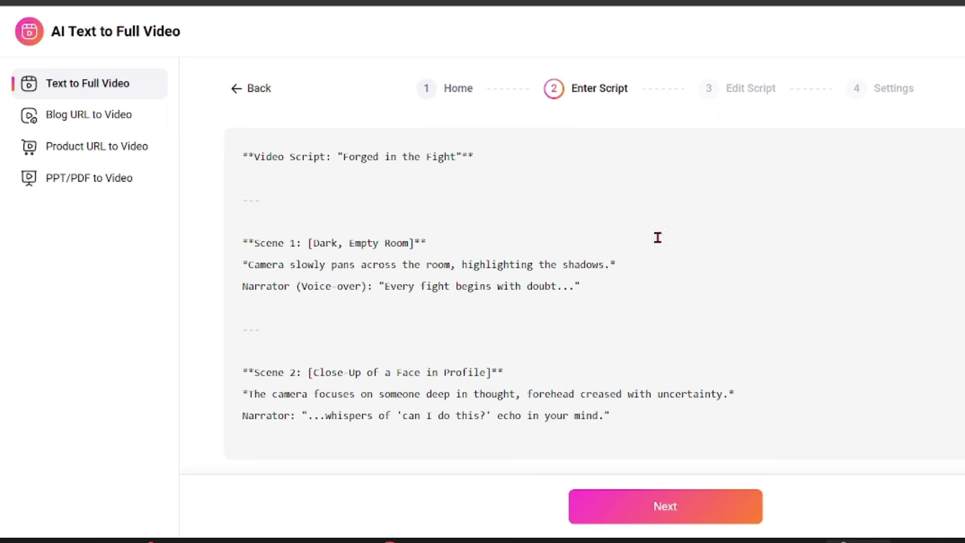
Set the fight script video to AI Image visuals, General voice and two-colour bold subtitles
scroll(657, 237, "down", 15)
scroll(735, 233, "down", 10)
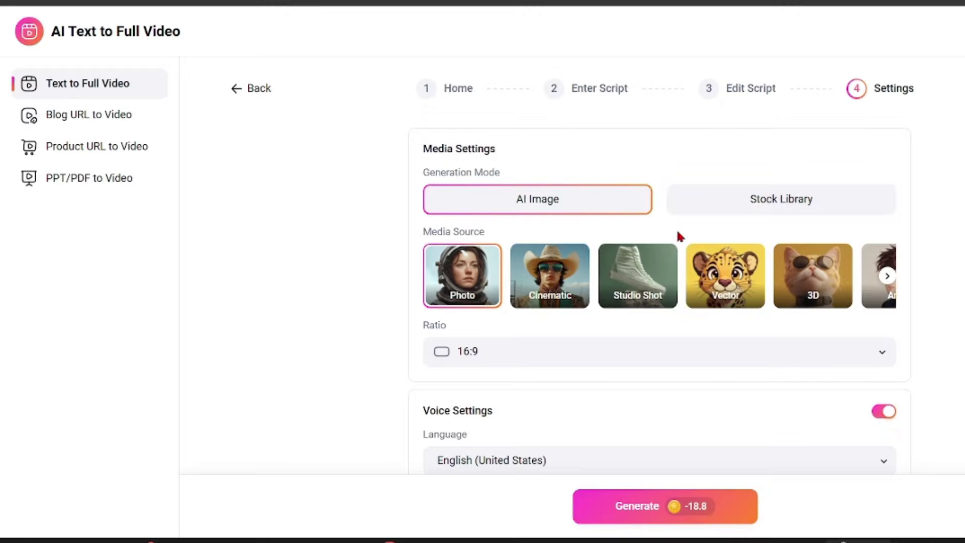
left_click(782, 199)
left_click(569, 197)
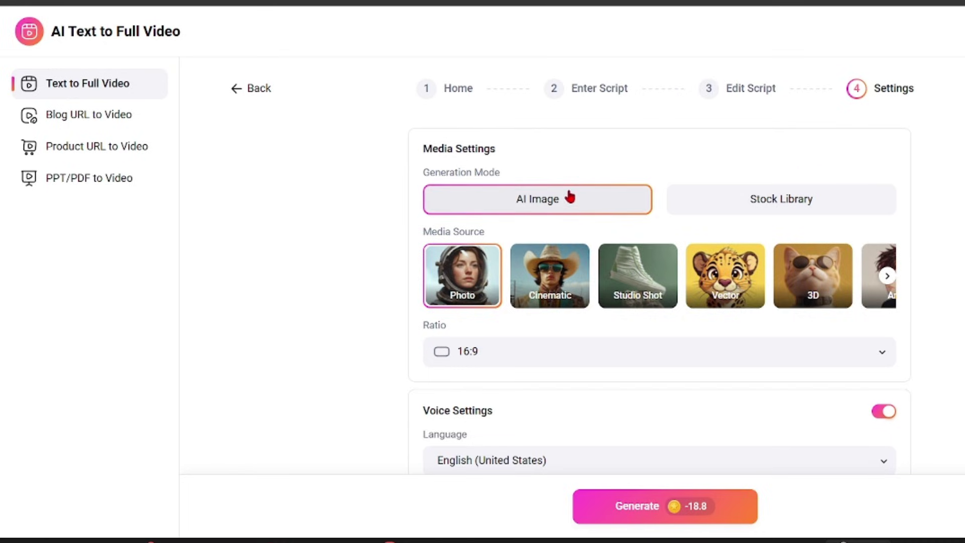
left_click(887, 277)
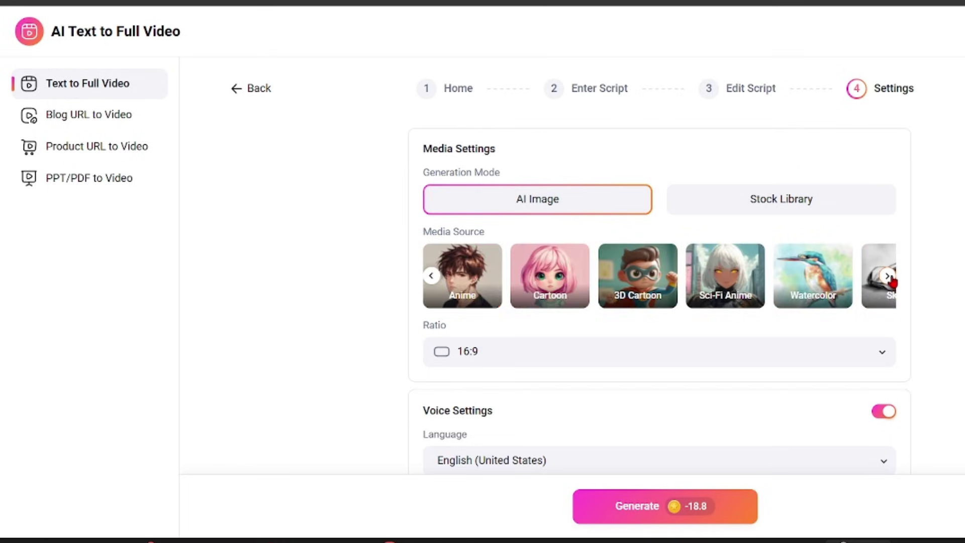
scroll(685, 232, "down", 5)
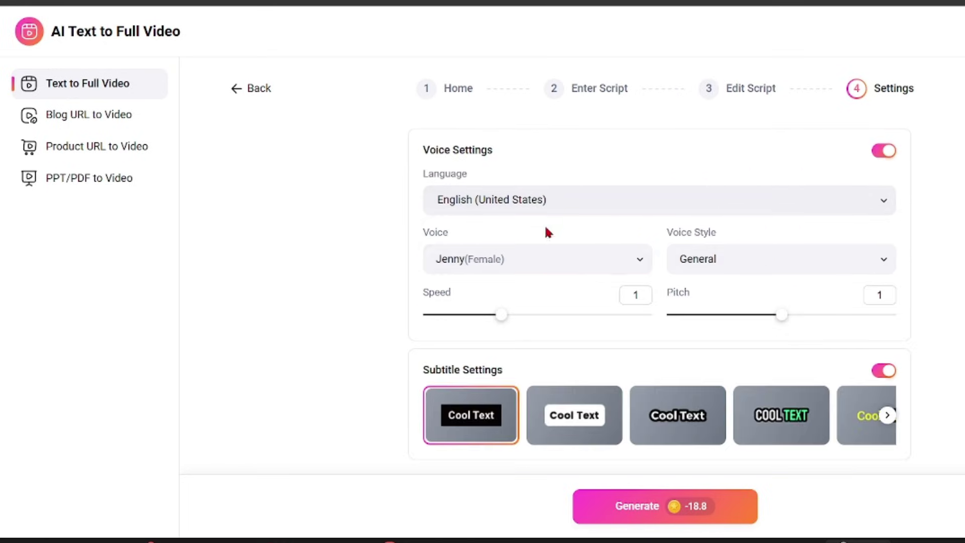
left_click(552, 263)
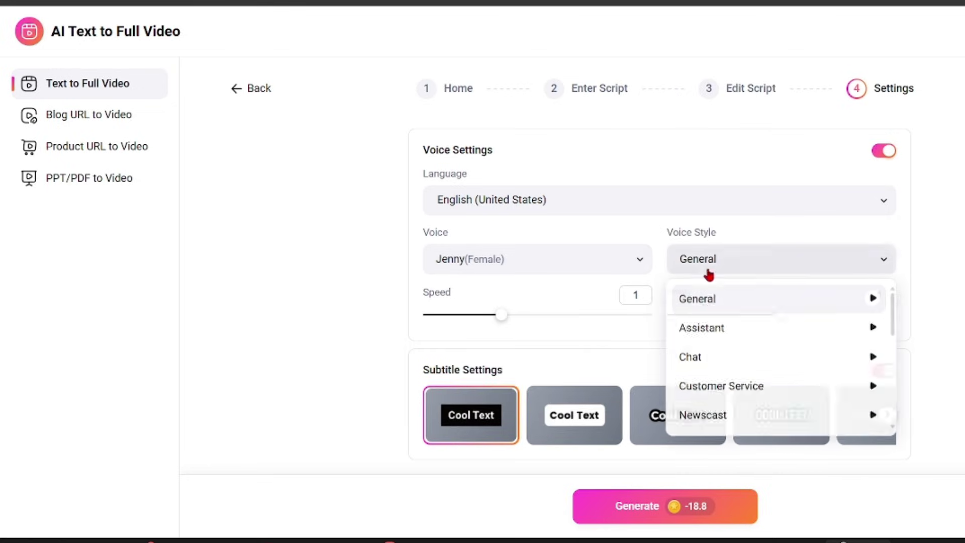
left_click(541, 322)
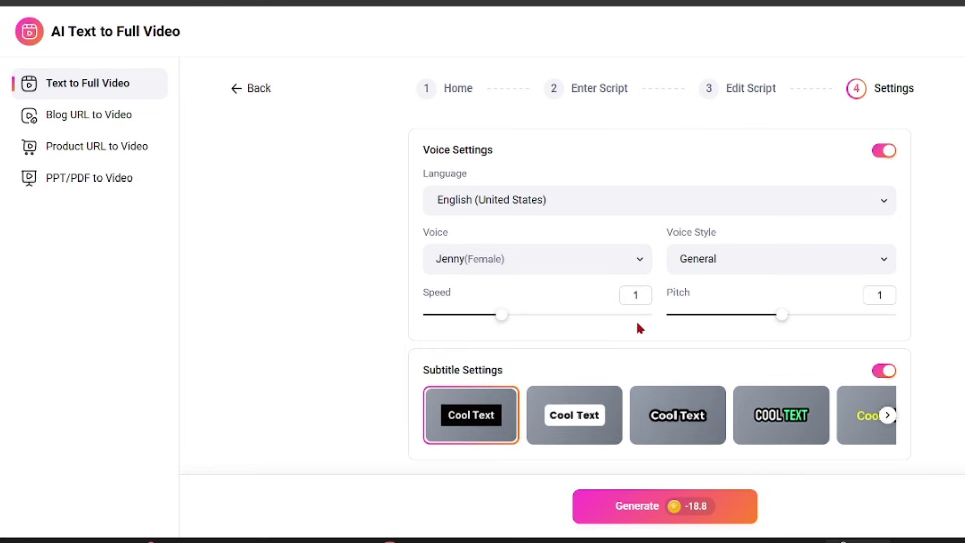
left_click(804, 422)
Generate the fight montage and play it with an enlarged preview area
left_click(668, 505)
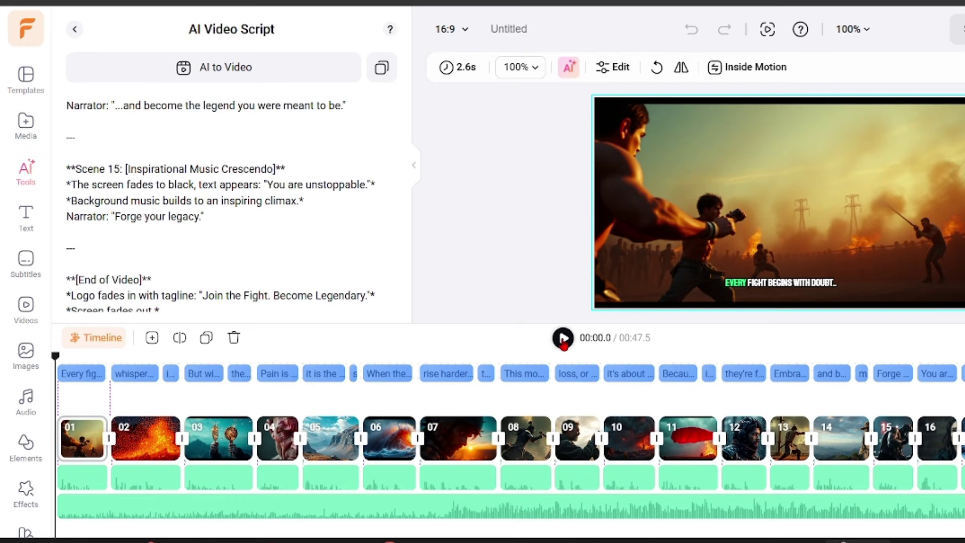
left_click(563, 337)
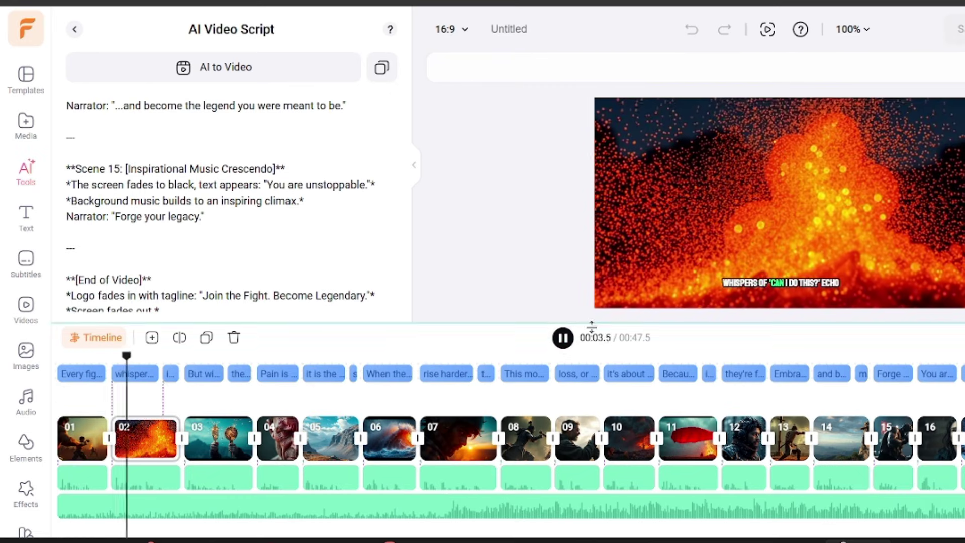
left_click_drag(592, 326, 569, 423)
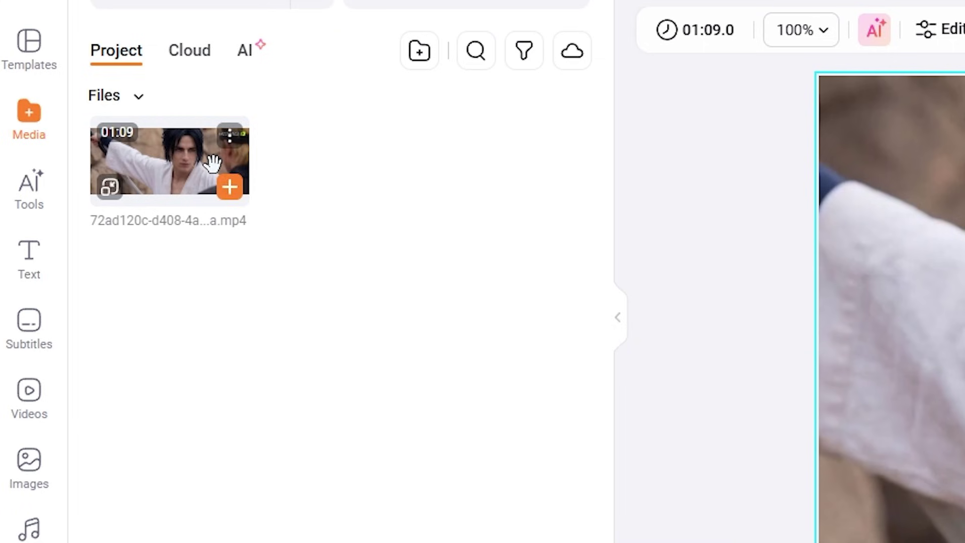
Generate Highlight-style AI auto subtitles for the whole fight clip and play it back
left_click(35, 271)
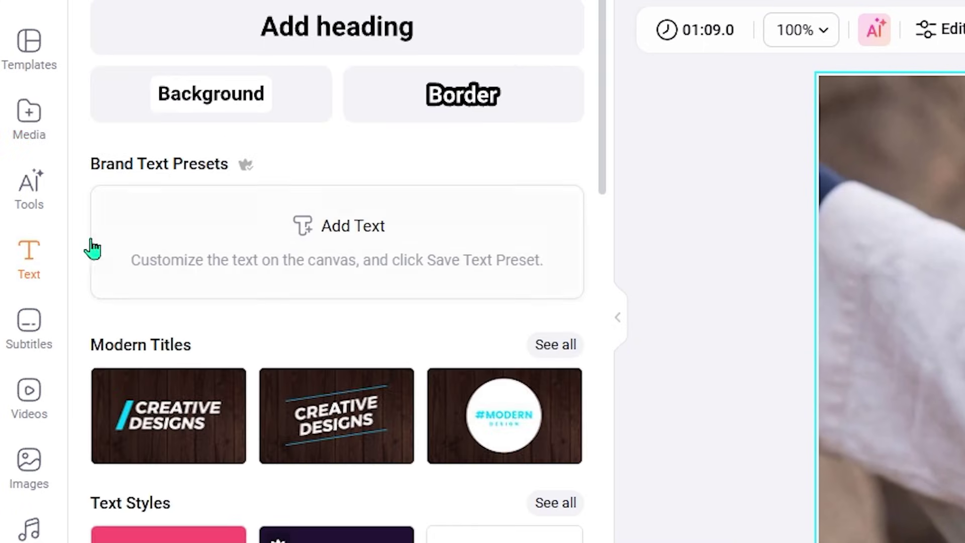
left_click(29, 335)
left_click(261, 123)
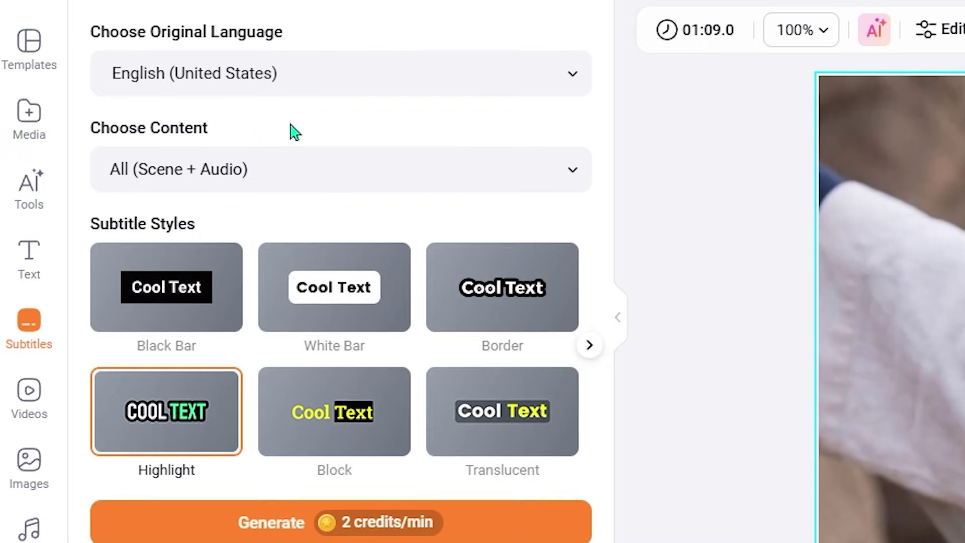
left_click(244, 525)
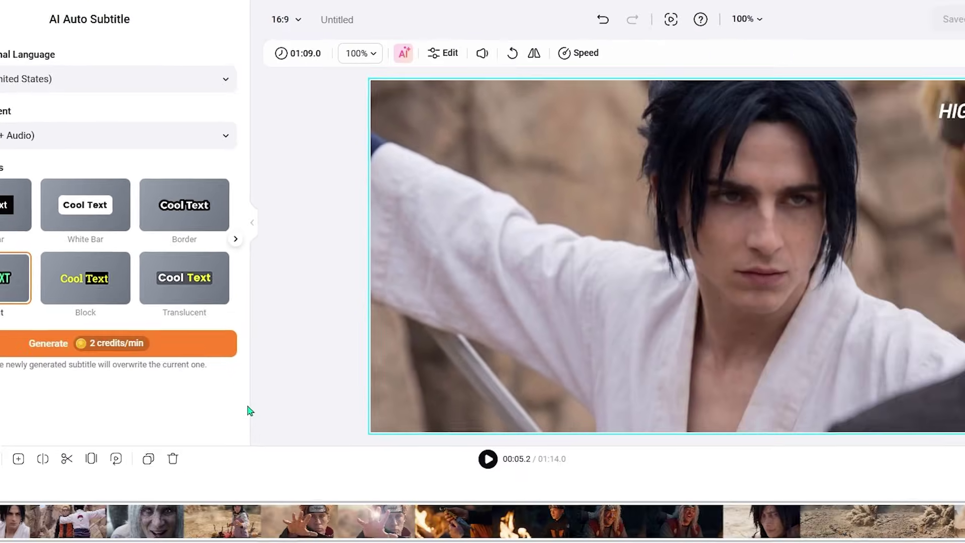
key("Num_Lock")
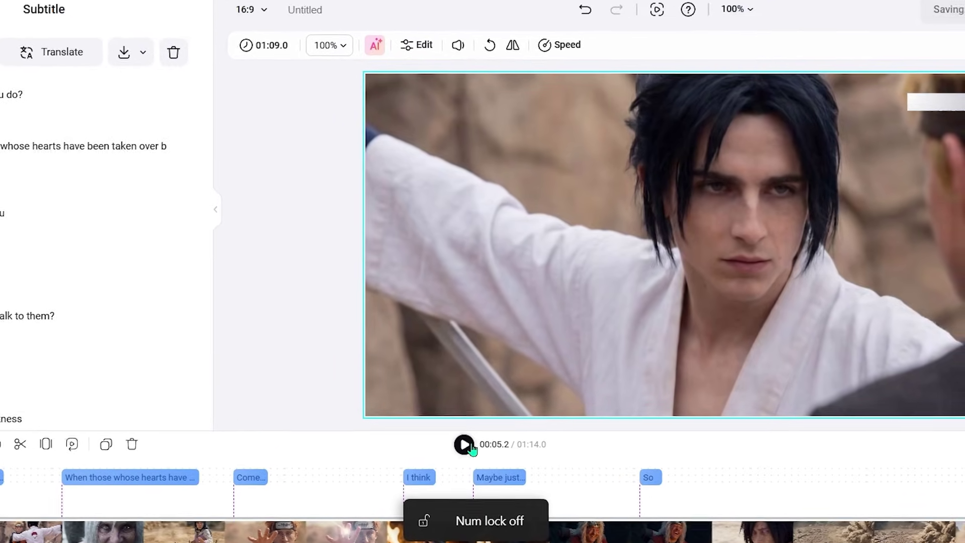
key("space")
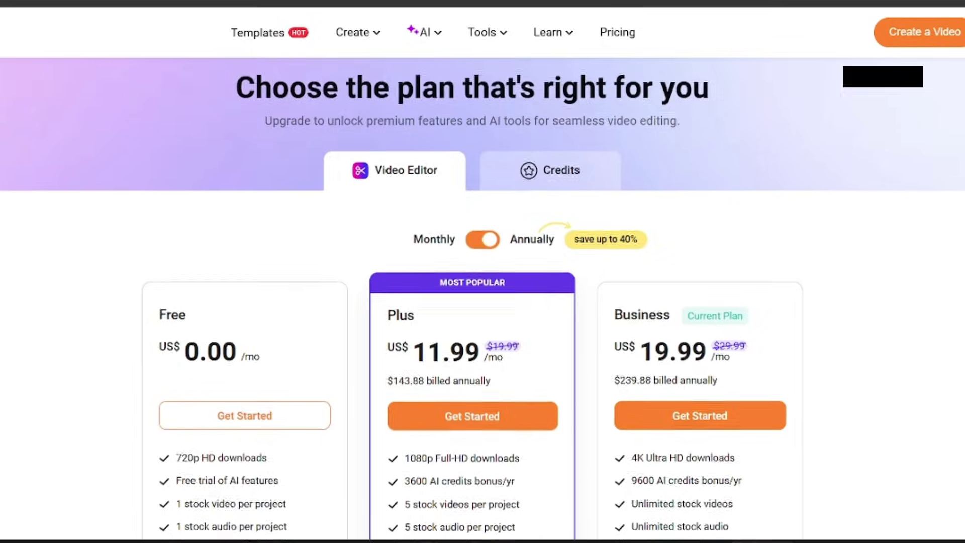
Review the pricing plans with 10 team seats and bring up the plan comparison table
scroll(482, 297, "down", 2)
scroll(483, 296, "down", 2)
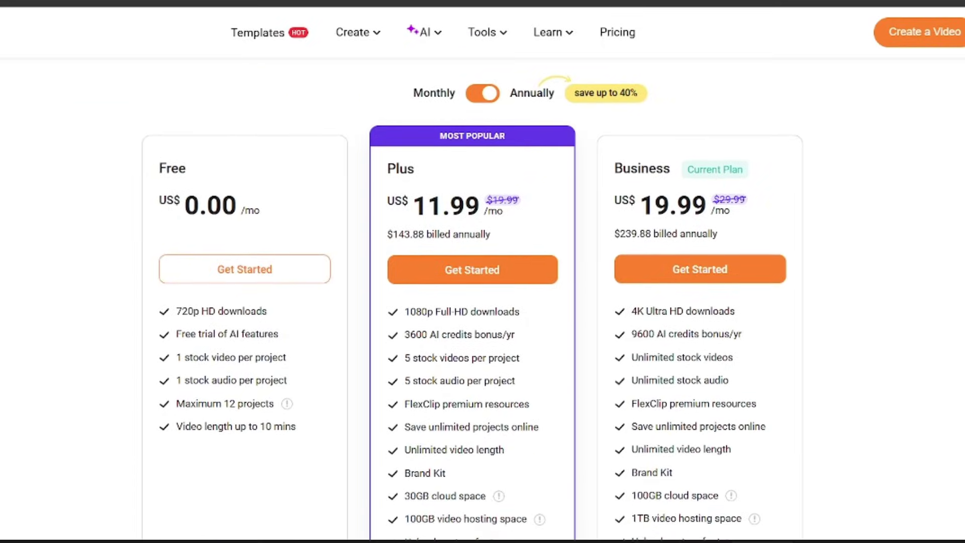
scroll(482, 297, "down", 1)
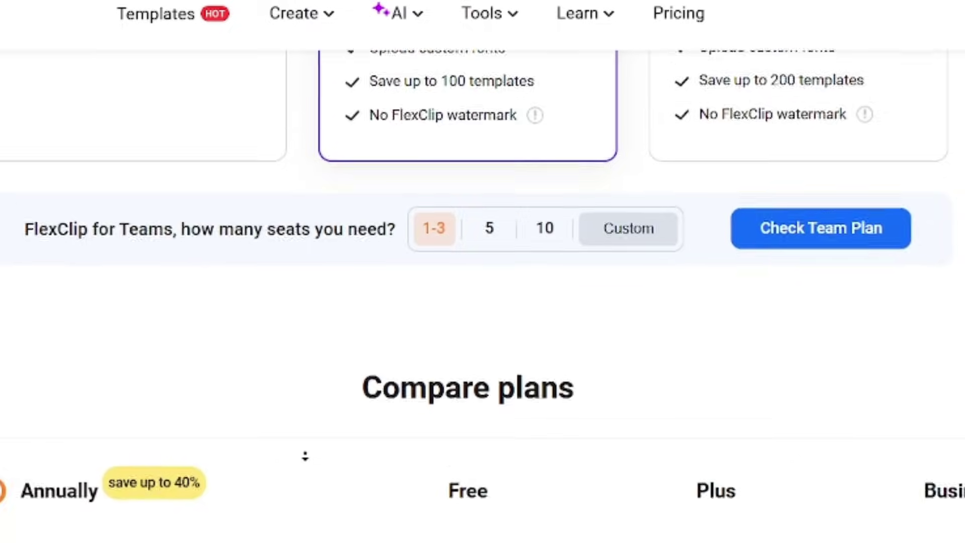
left_click(493, 229)
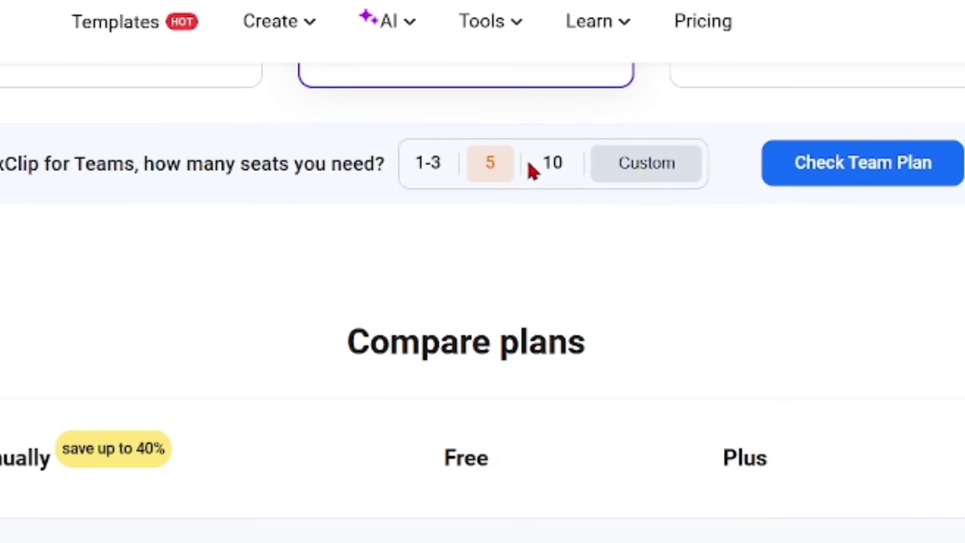
left_click(550, 169)
middle_click(310, 316)
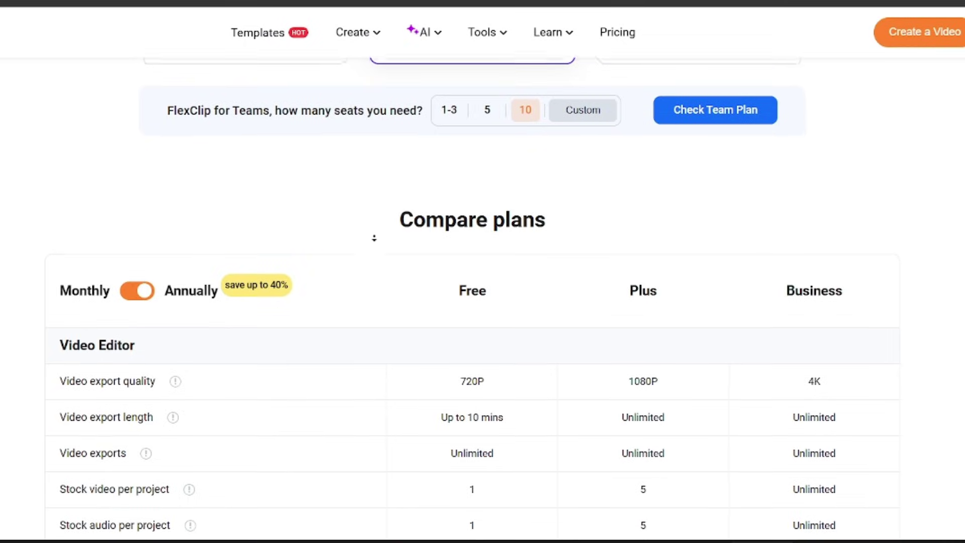